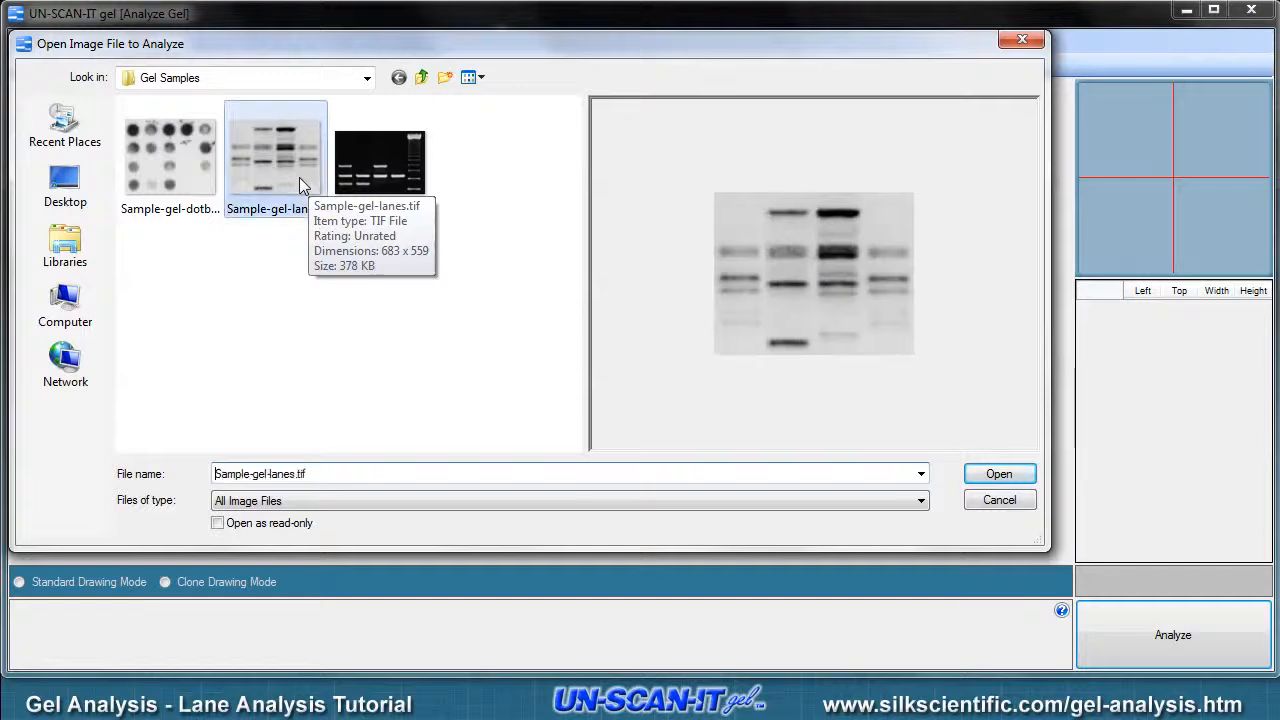
- Open Sample-gel-lanes.tif, read the positive lane analysis help, and choose the positive Lane Analysis mode
double_click(299, 180)
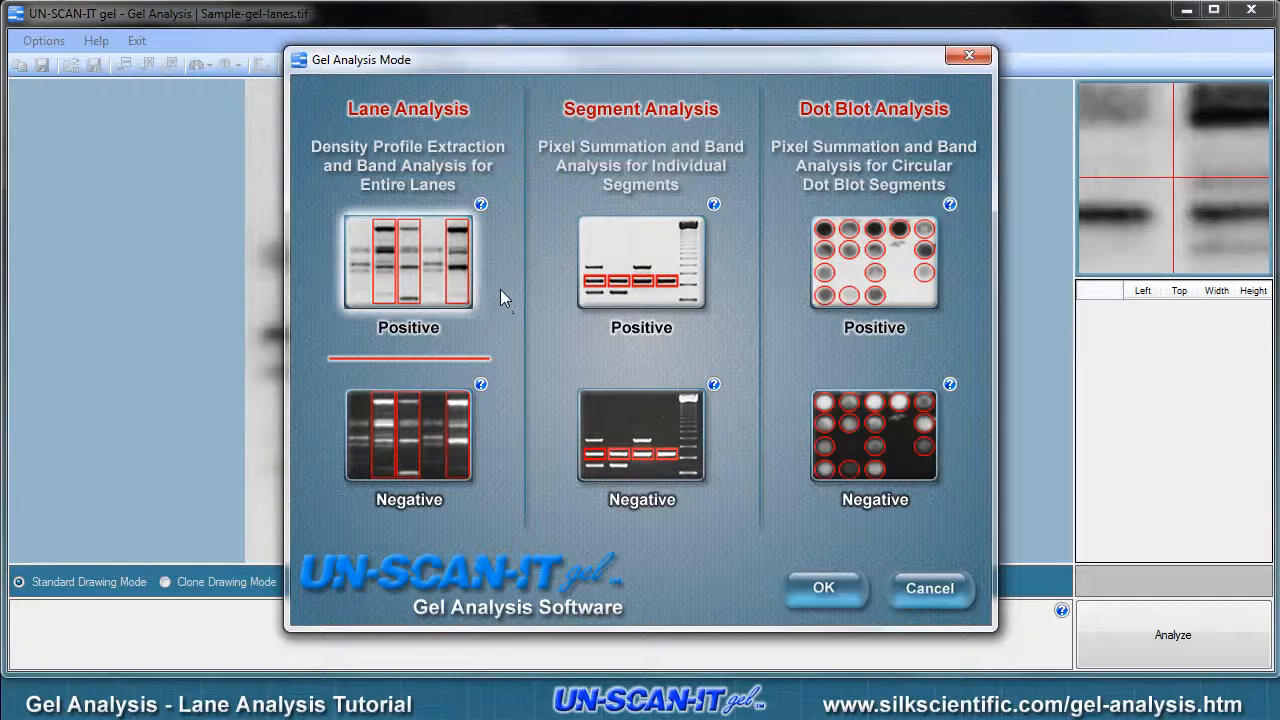
left_click(481, 205)
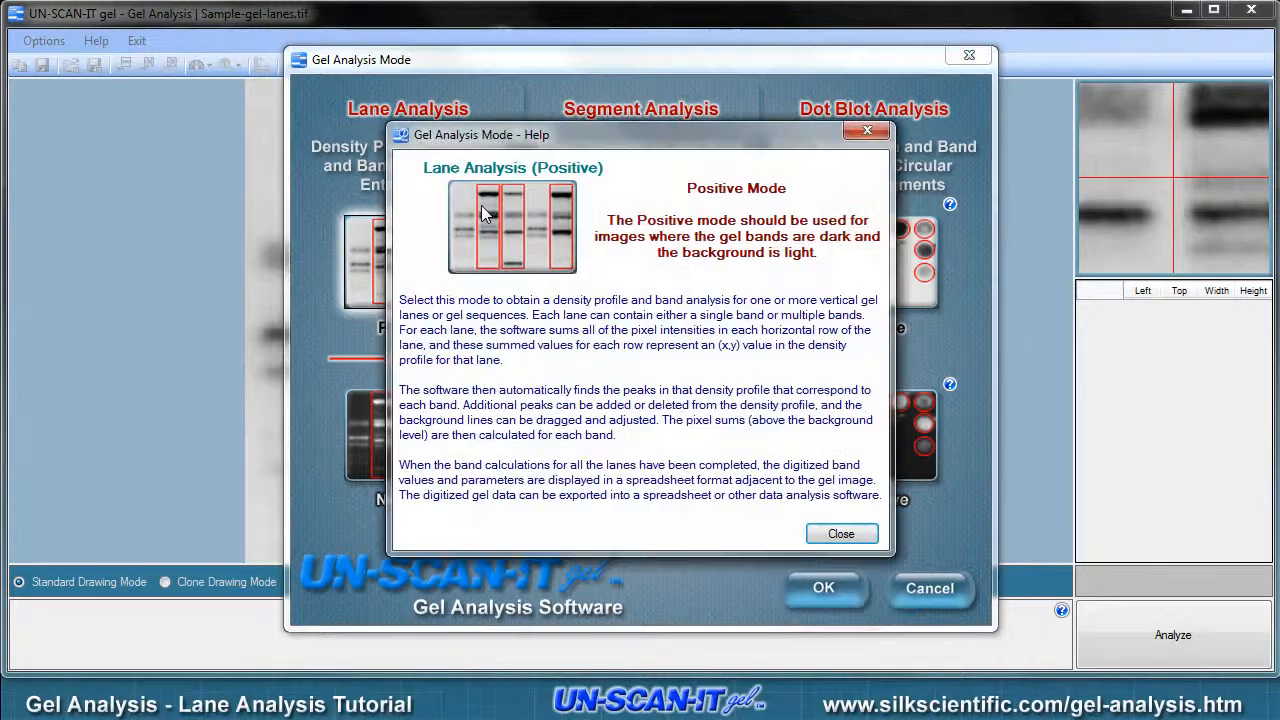
left_click(845, 534)
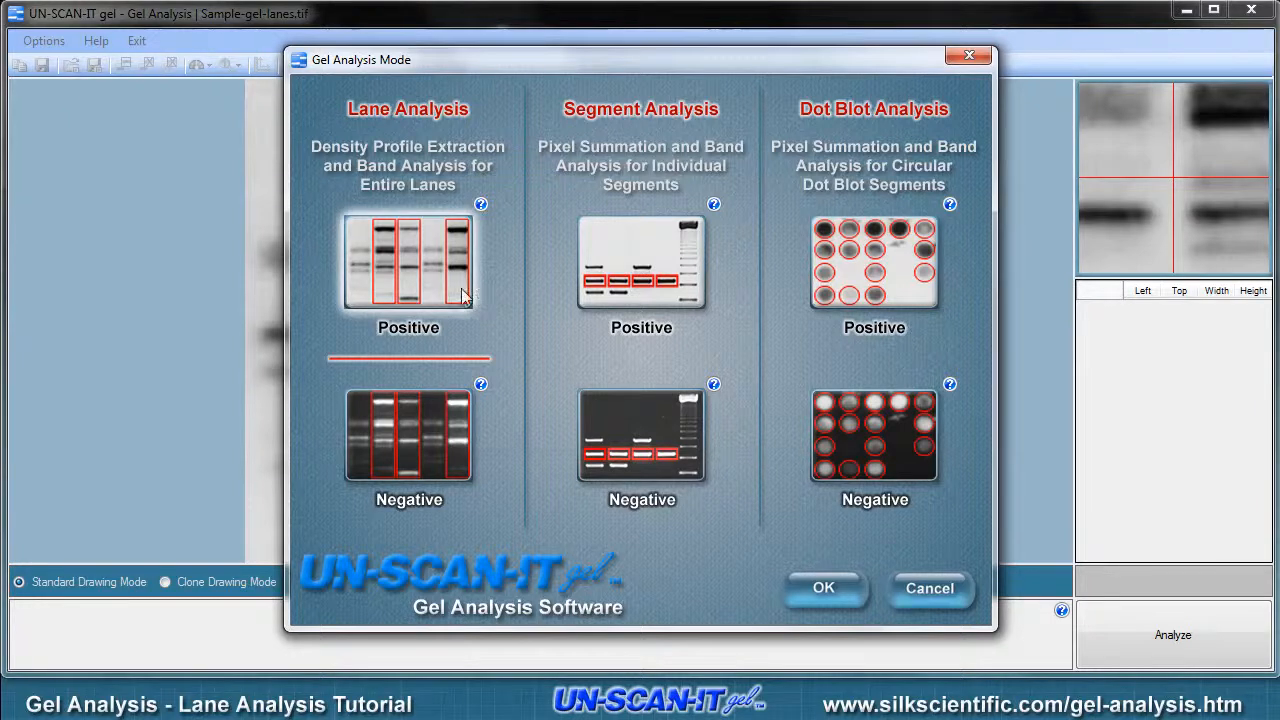
double_click(422, 286)
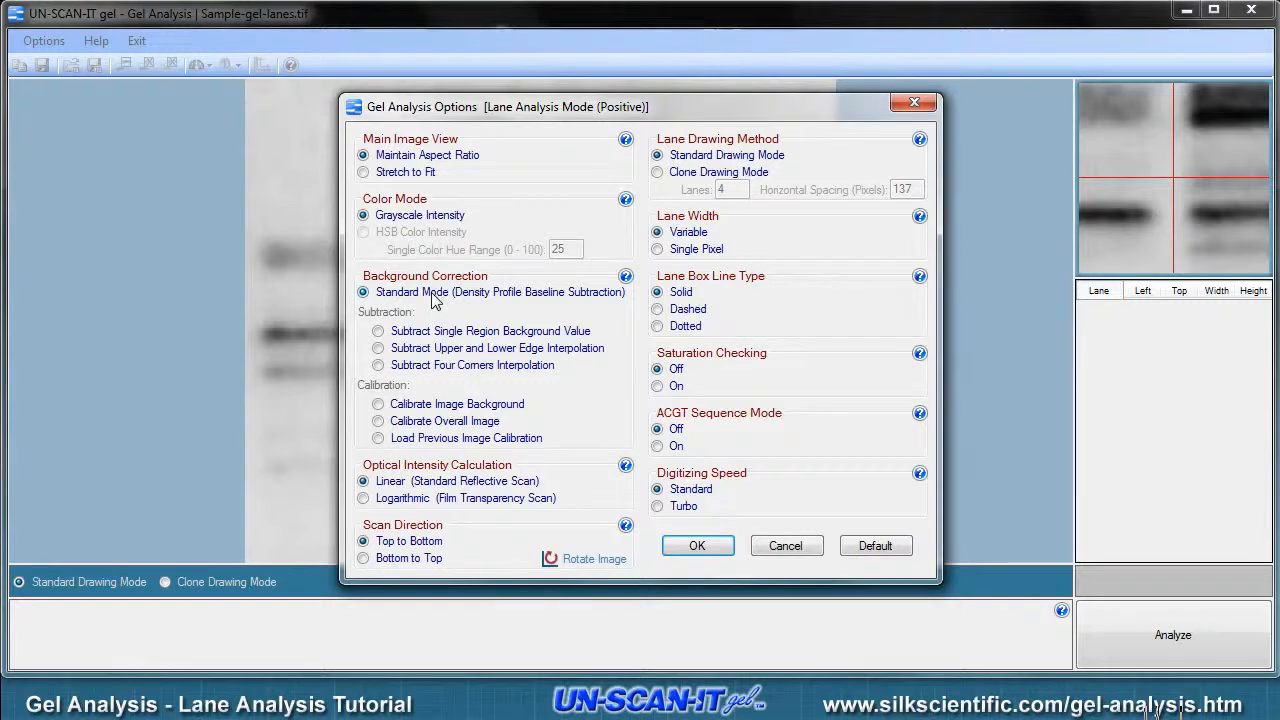
- Read the background correction help and accept the gel analysis options with standard baseline subtraction
left_click(625, 276)
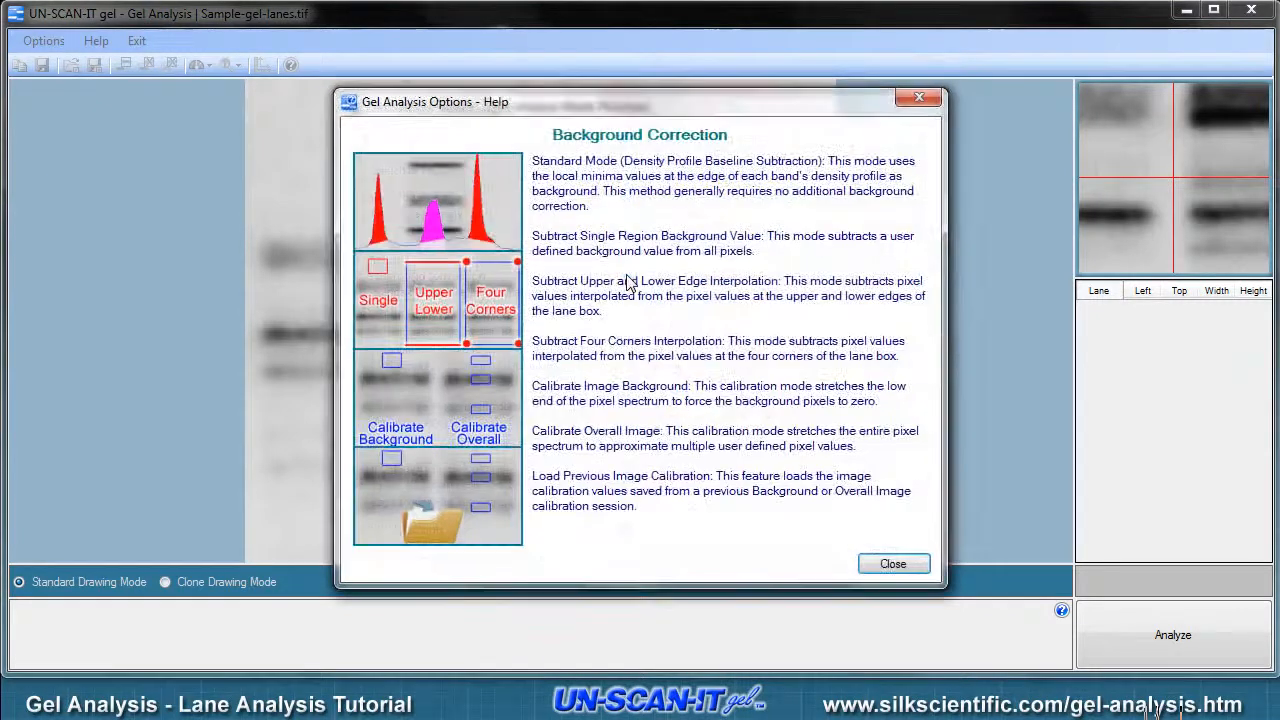
left_click(893, 563)
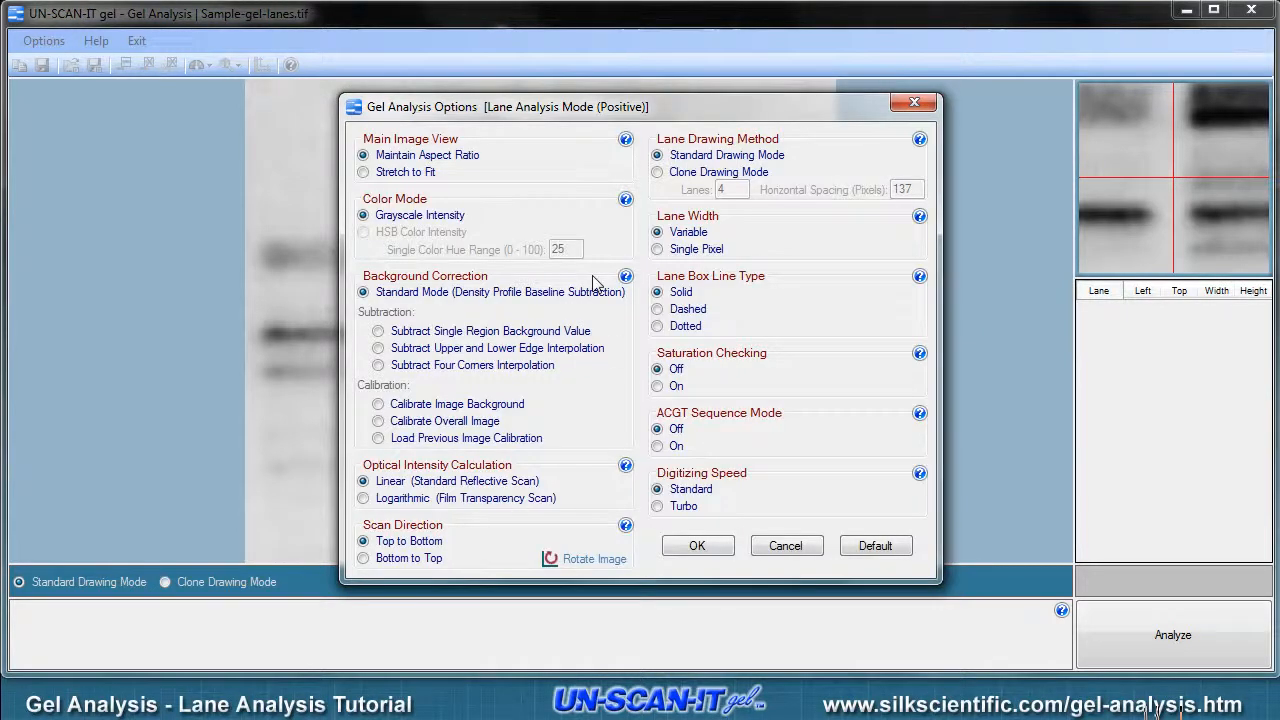
left_click(697, 546)
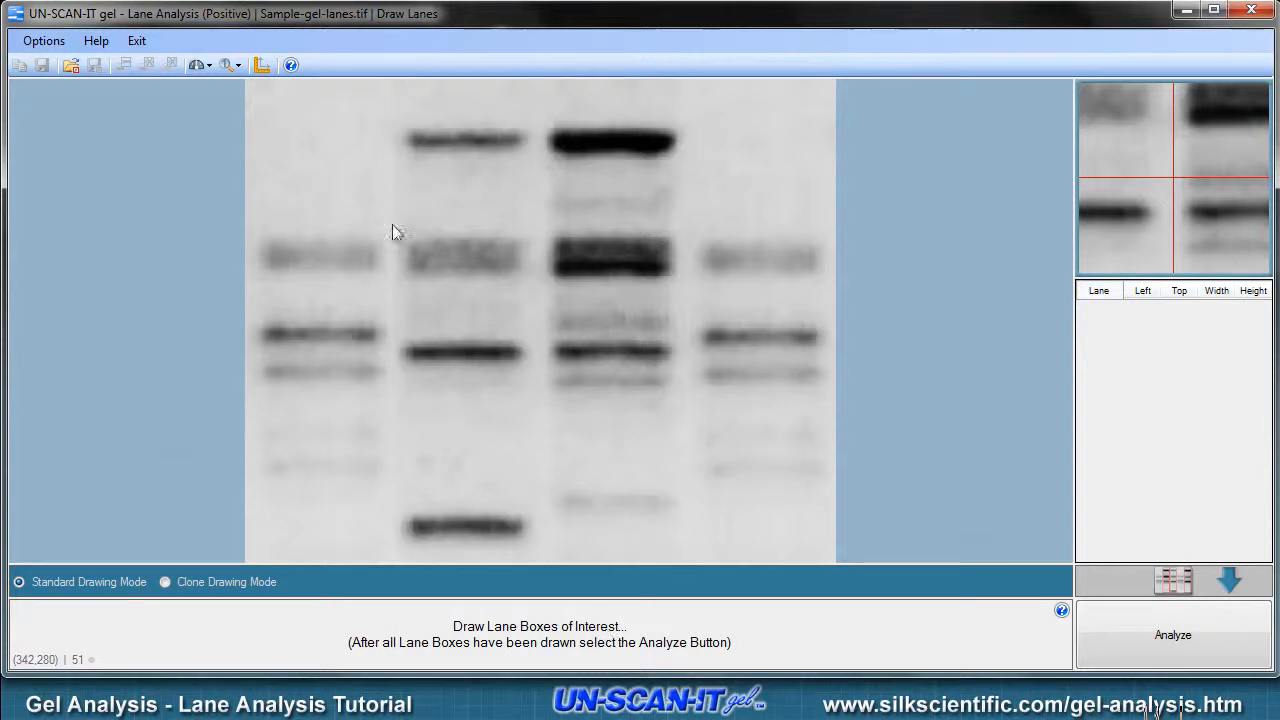
- Draw a lane box about 151 by 519 pixels around the first lane of the gel at 1x zoom
left_click(232, 65)
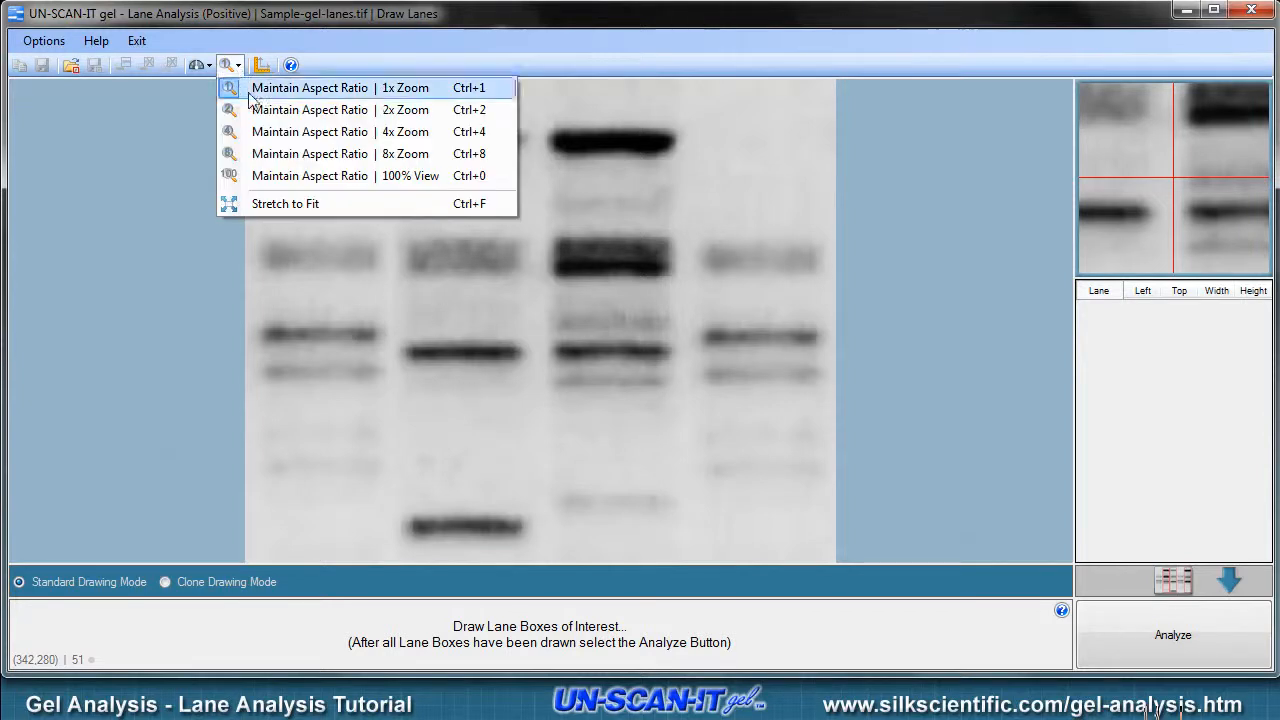
left_click(263, 132)
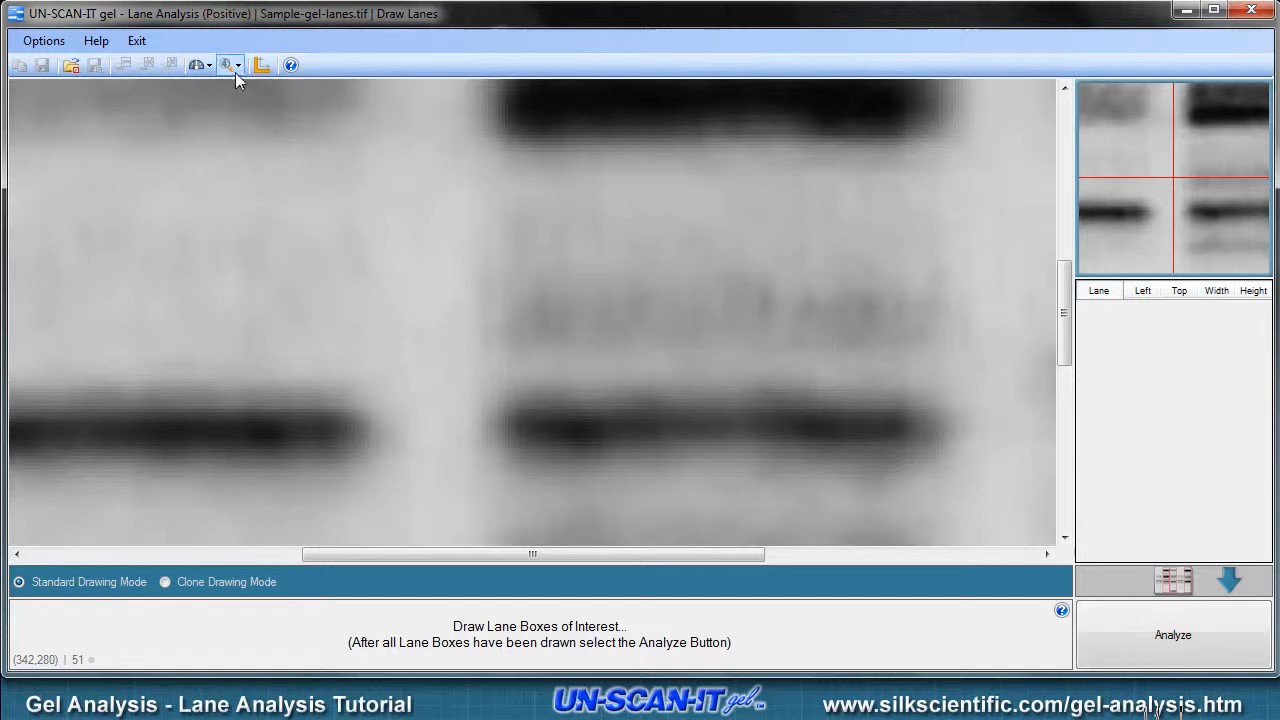
left_click(236, 70)
left_click(250, 88)
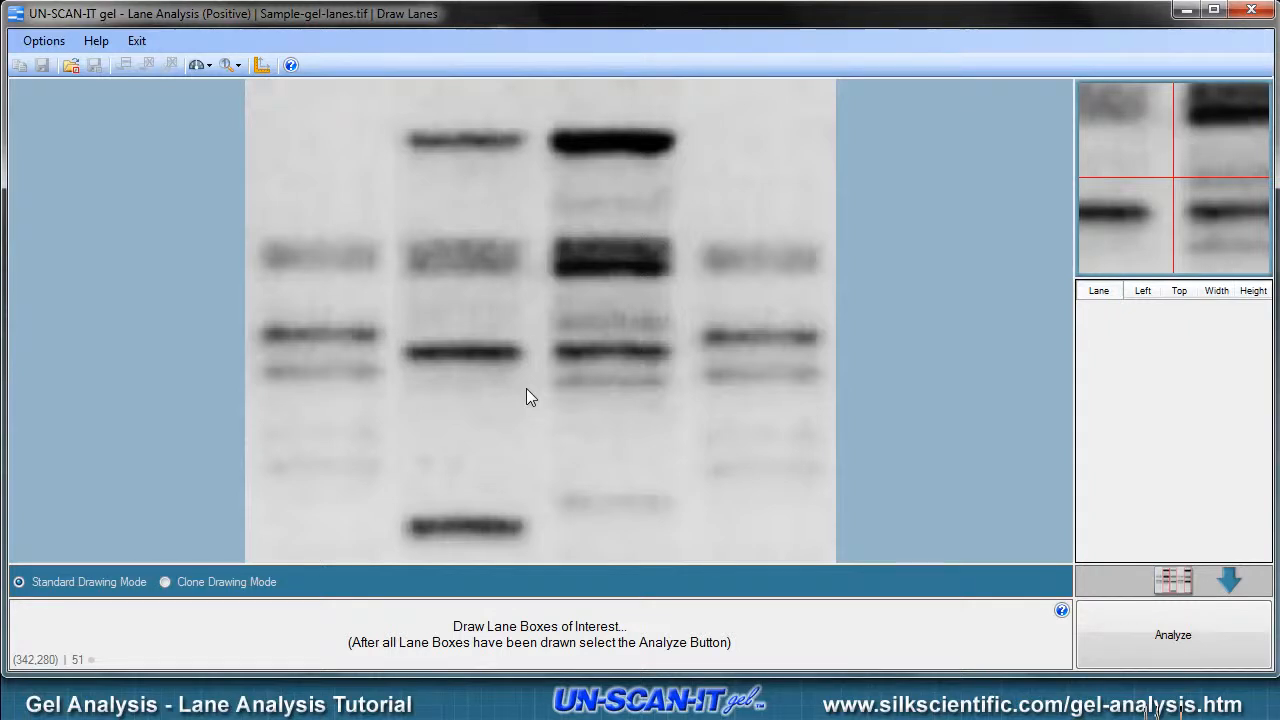
left_click_drag(260, 105, 390, 554)
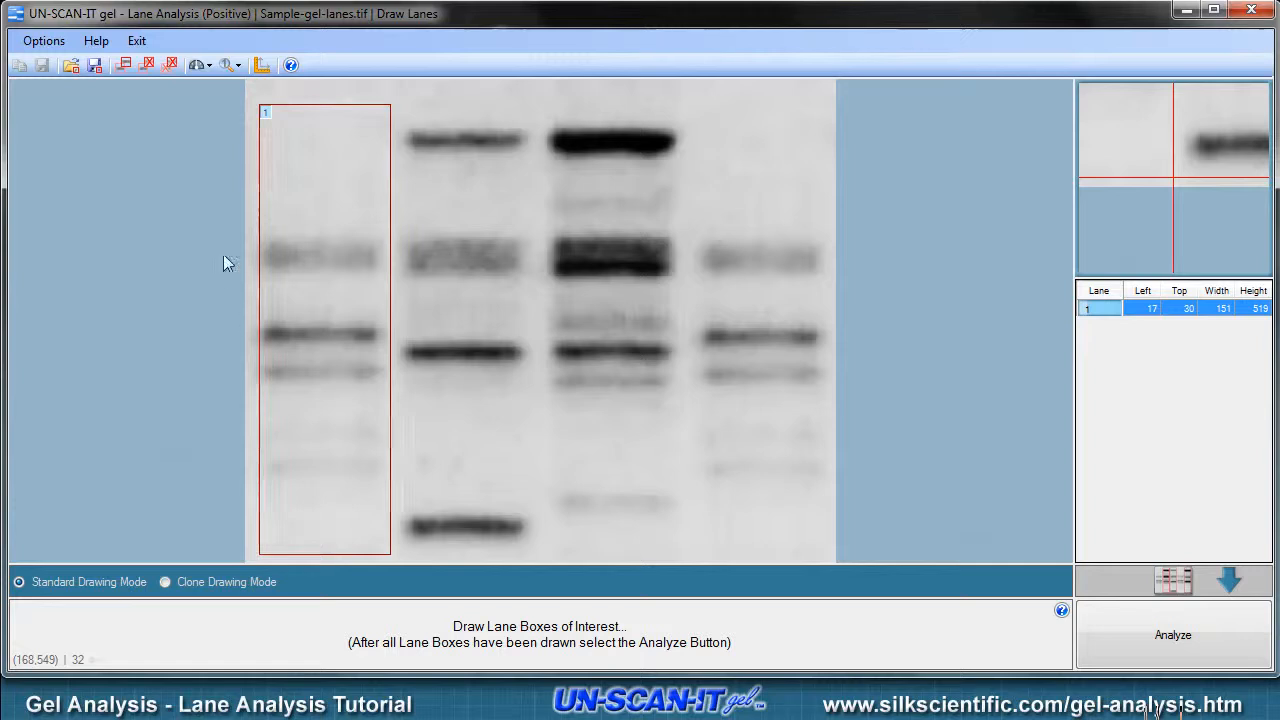
- Copy the lane box onto the second, third and fourth lanes, and narrow the fourth box to about 147 pixels wide
left_click(123, 64)
left_click_drag(408, 283, 522, 307)
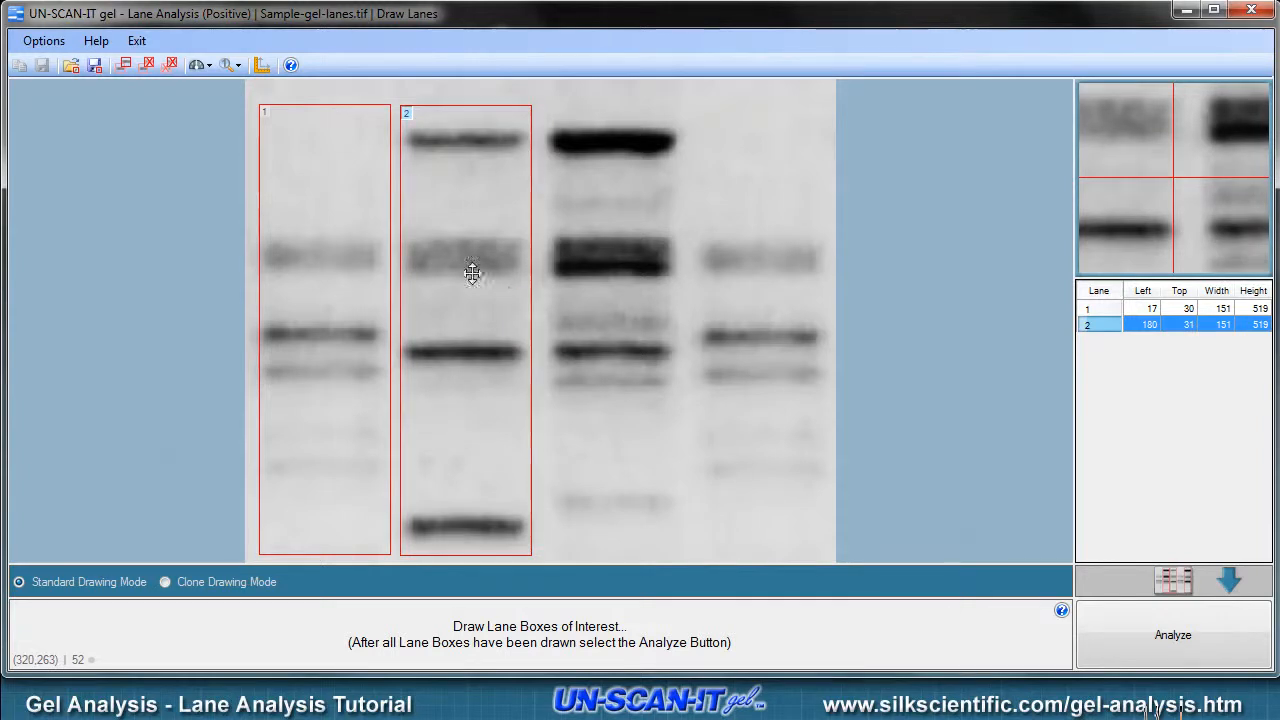
left_click(322, 177)
left_click(126, 66)
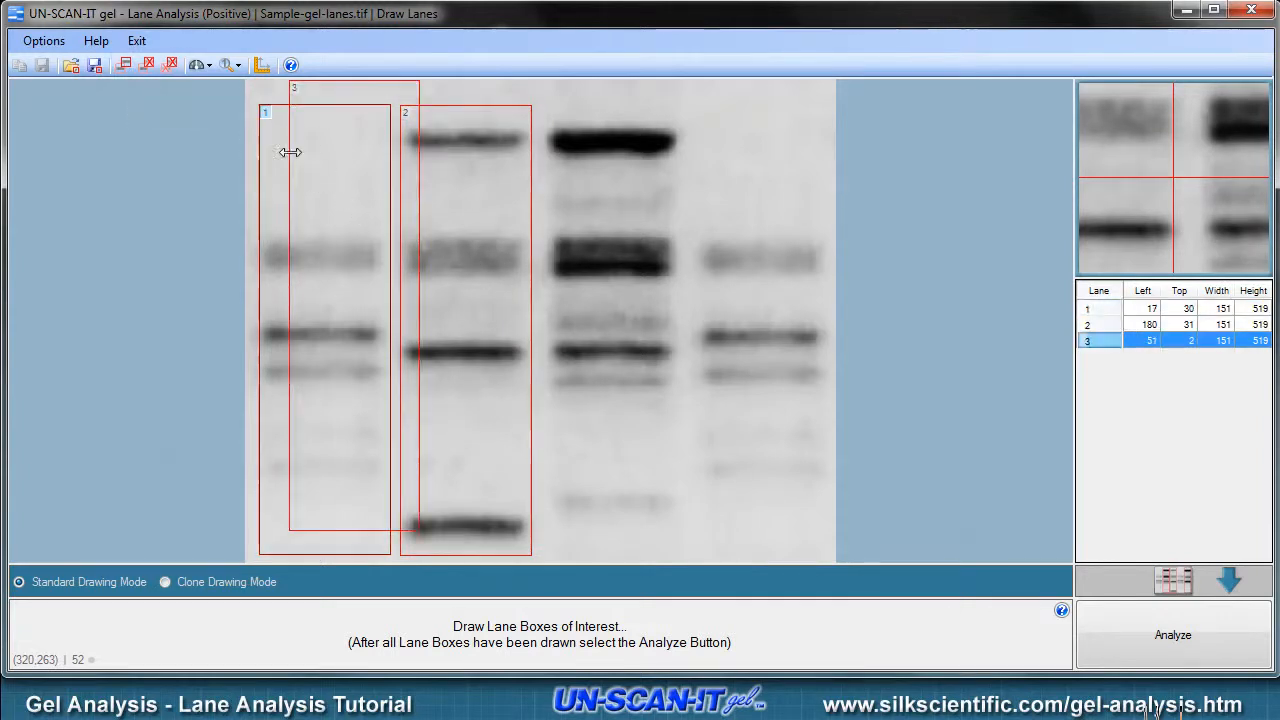
mouse_move(394, 109)
left_mouse_down()
mouse_move(537, 125)
mouse_move(652, 115)
left_mouse_up()
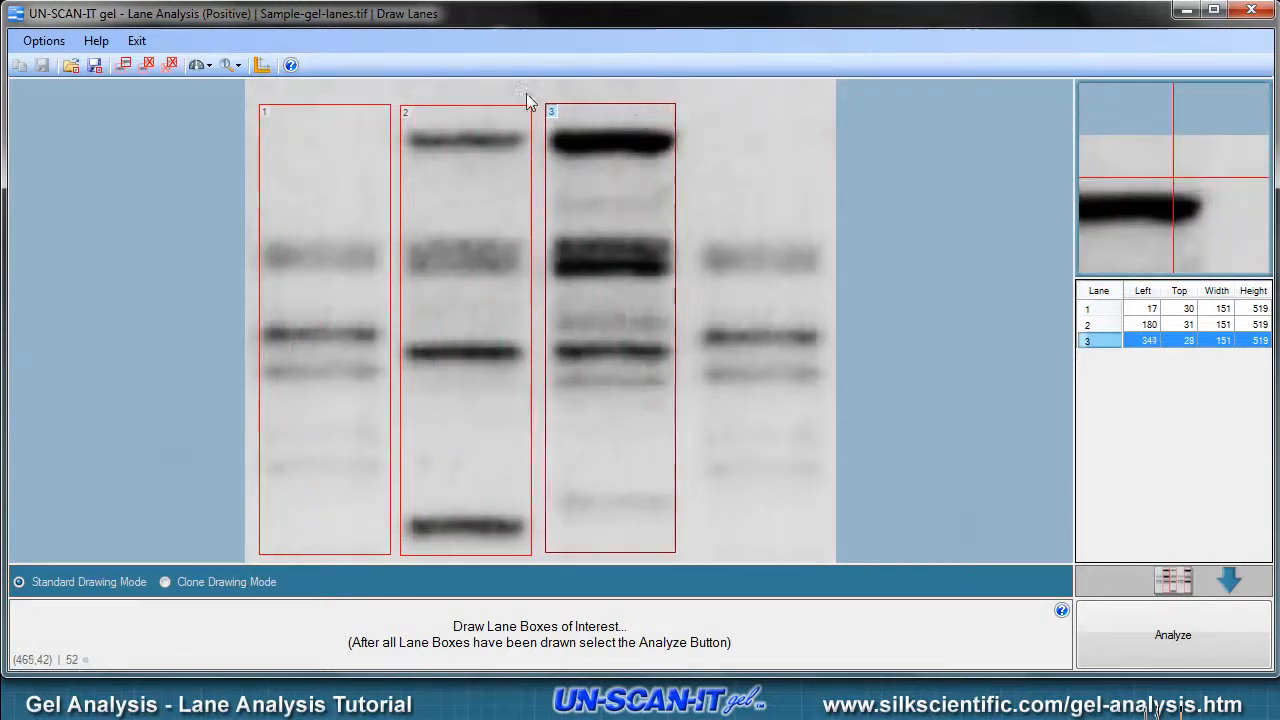
left_click(123, 66)
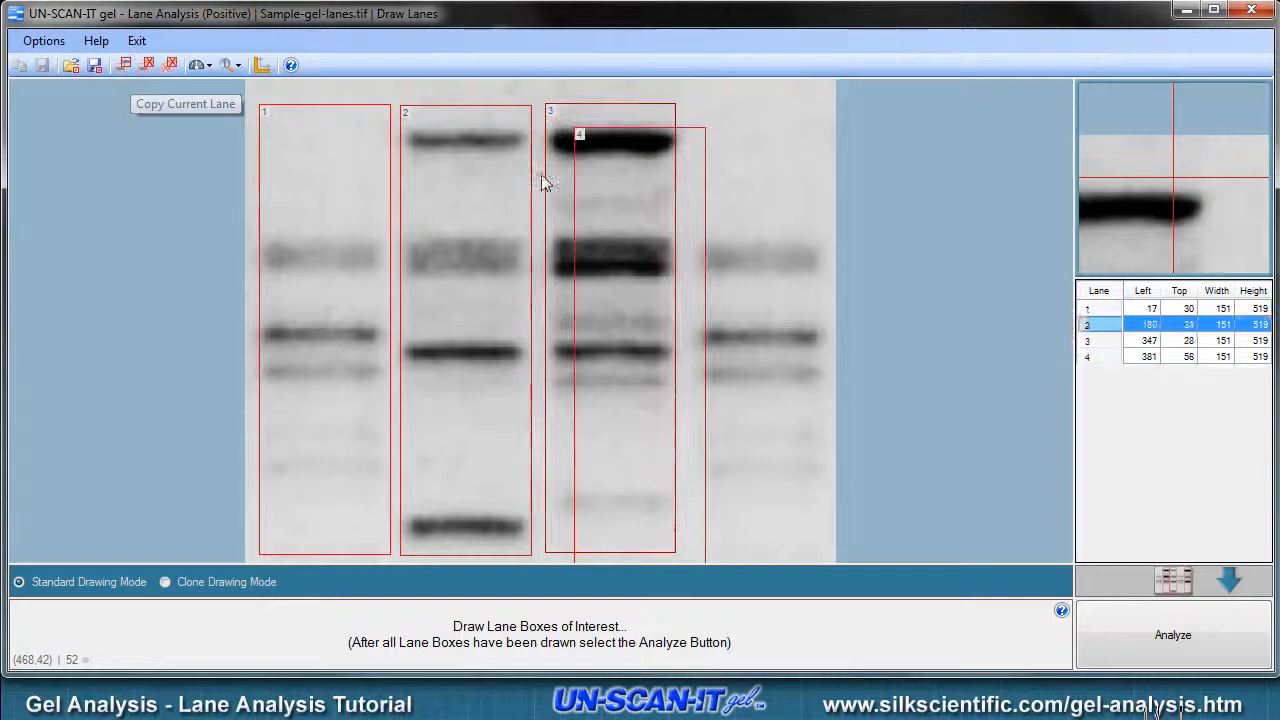
left_click_drag(694, 246, 808, 224)
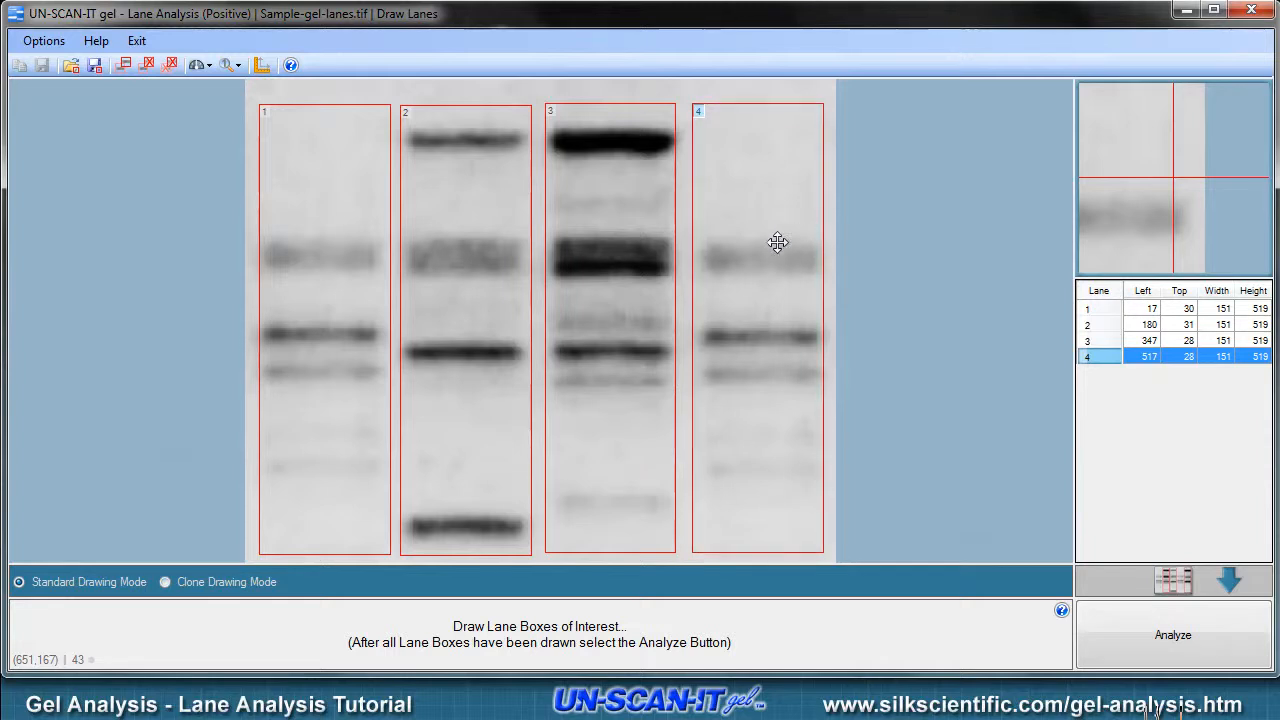
left_click_drag(691, 292, 729, 298)
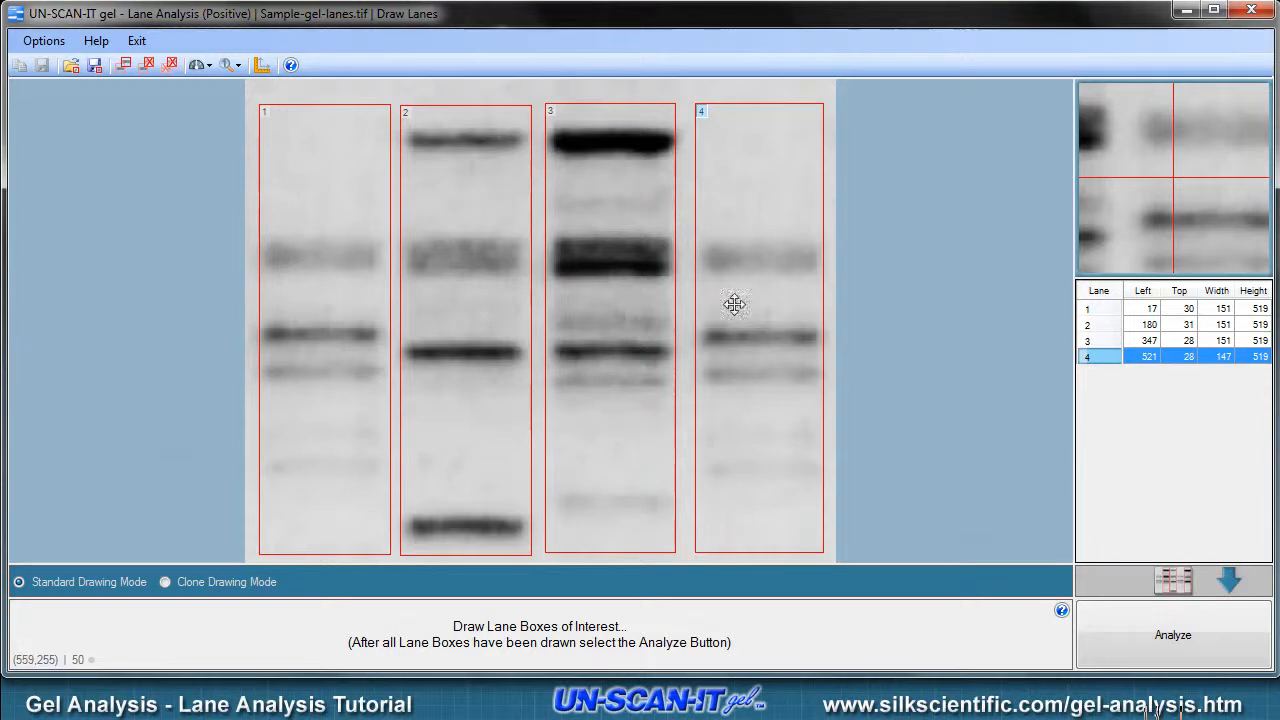
- Analyze the four boxed lanes and read the help on the density profile
left_click(1132, 650)
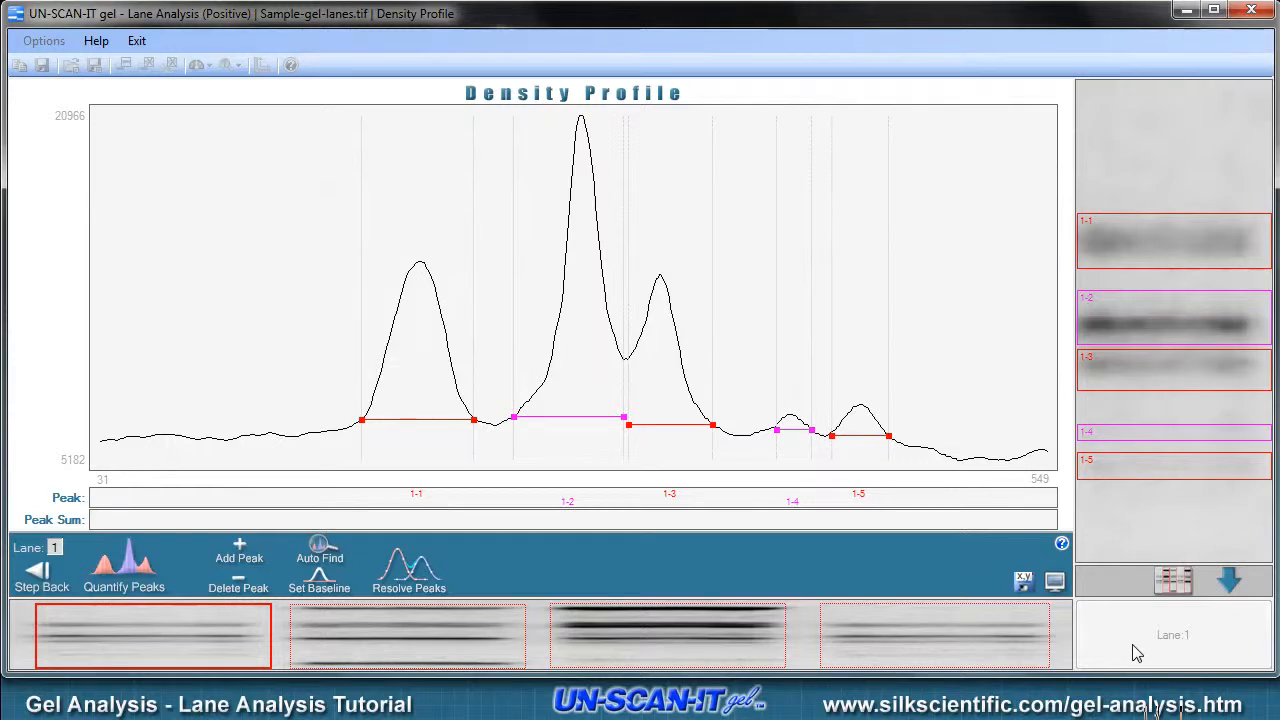
left_click(1061, 545)
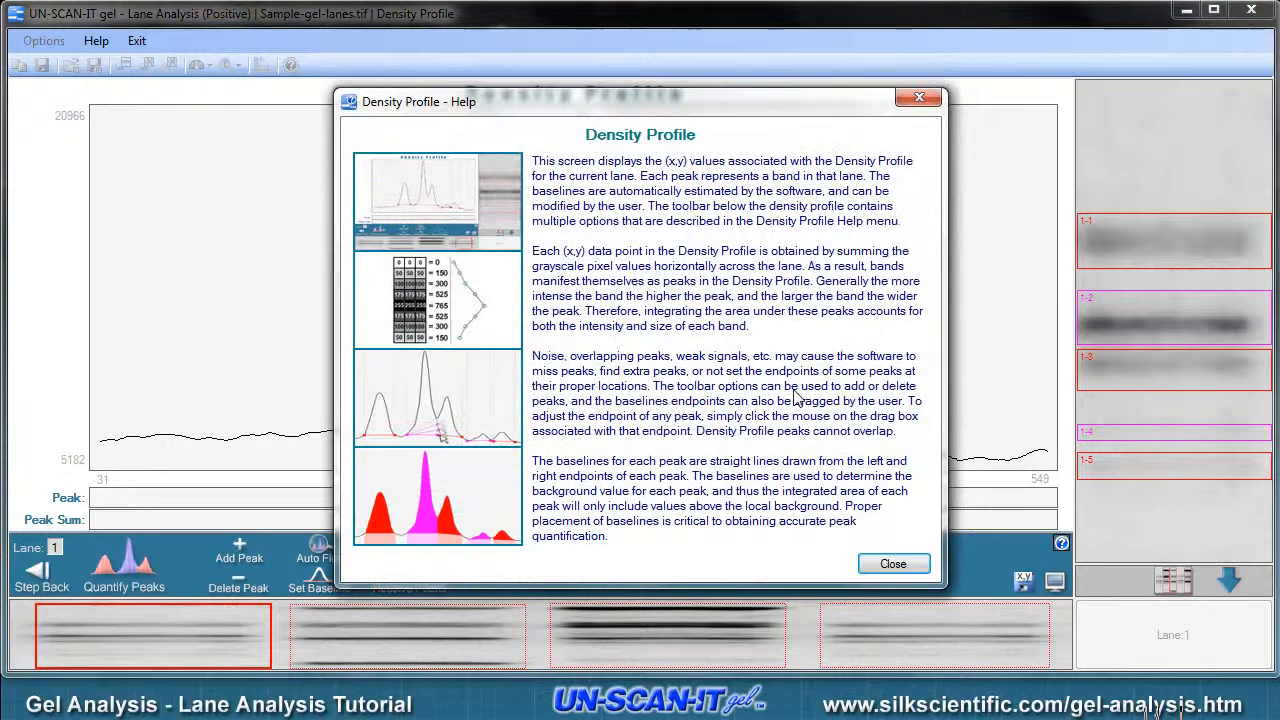
left_click(893, 565)
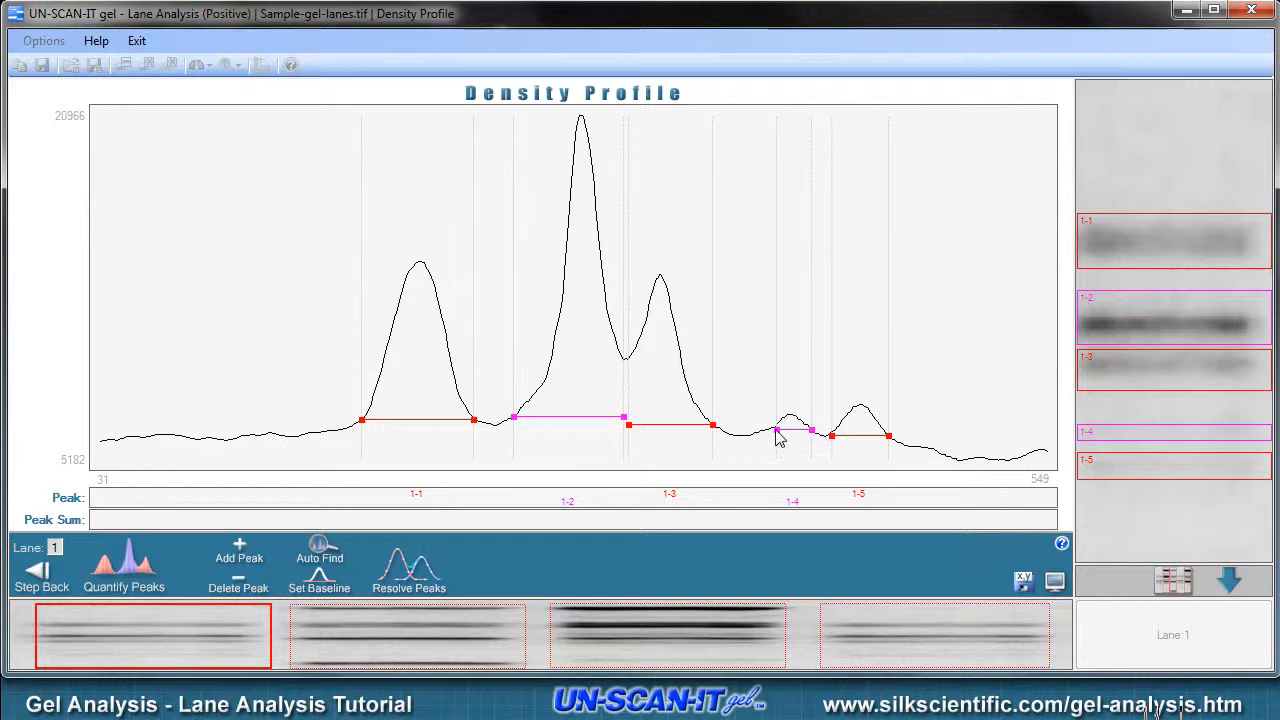
- Widen the baseline of peak 1-4 at both ends, then quantify lane 1's peaks and continue to lane 2
left_click_drag(778, 437, 772, 442)
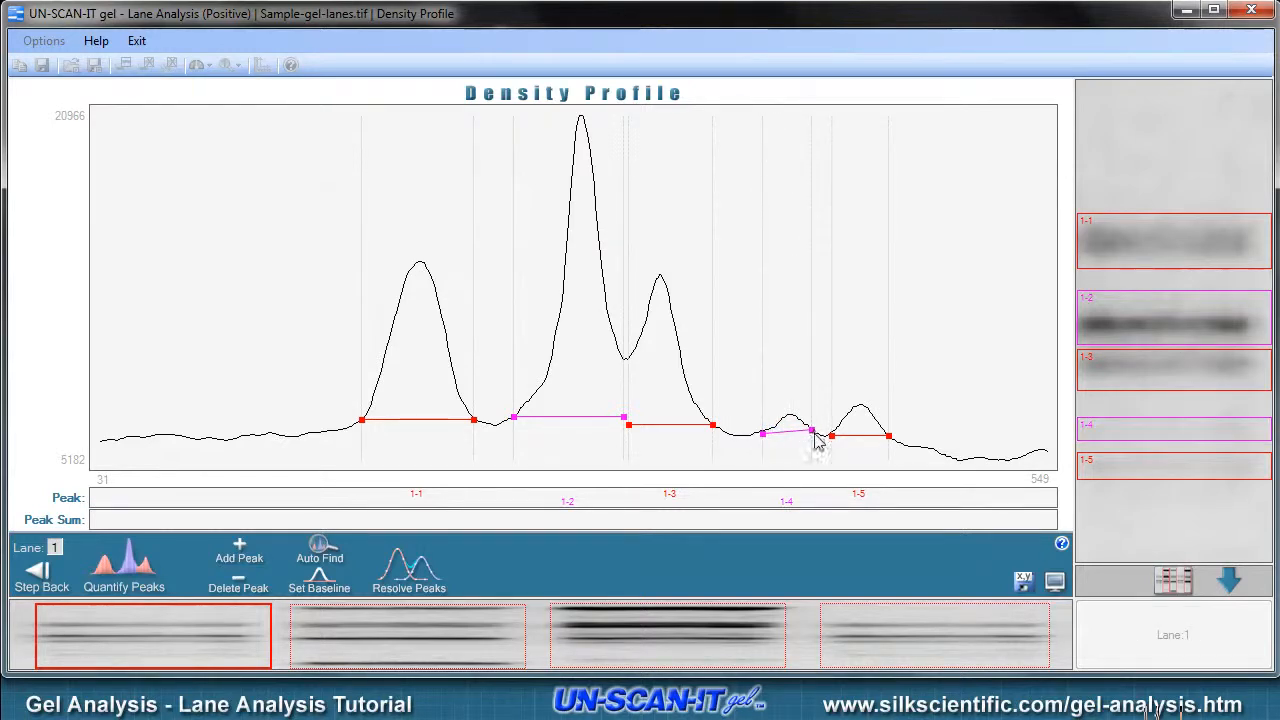
left_click_drag(810, 430, 822, 436)
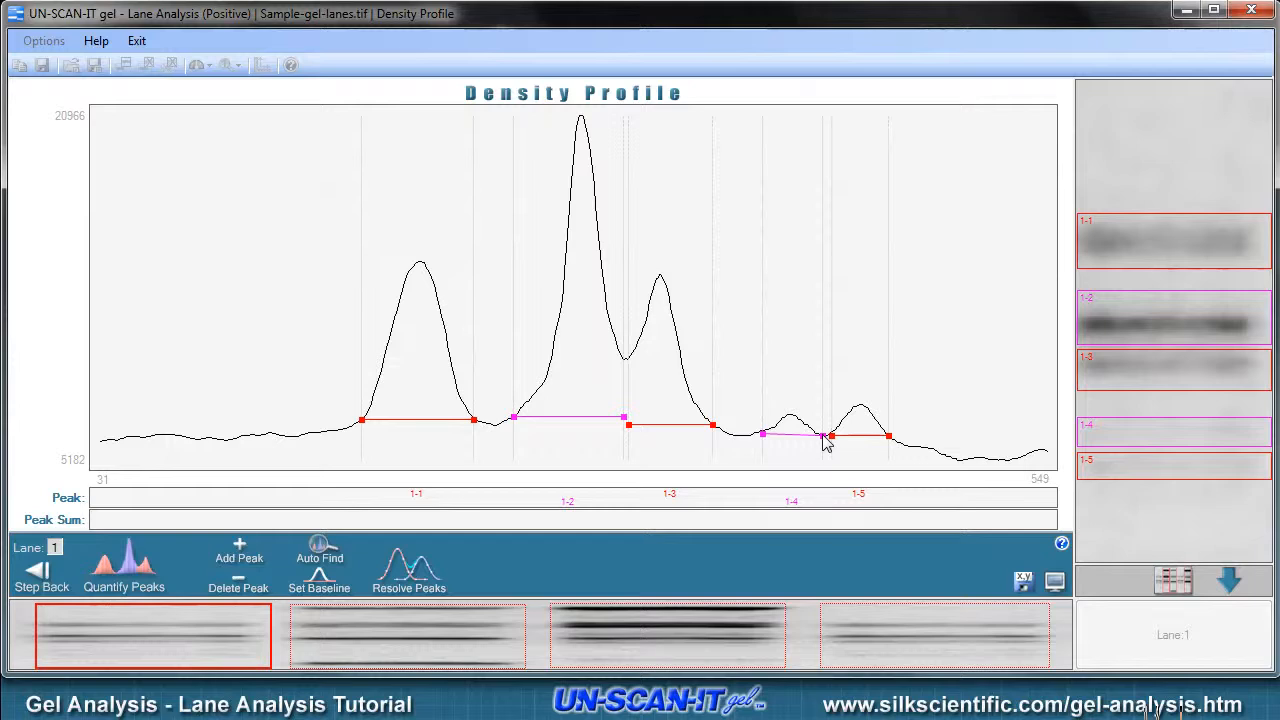
left_click(124, 570)
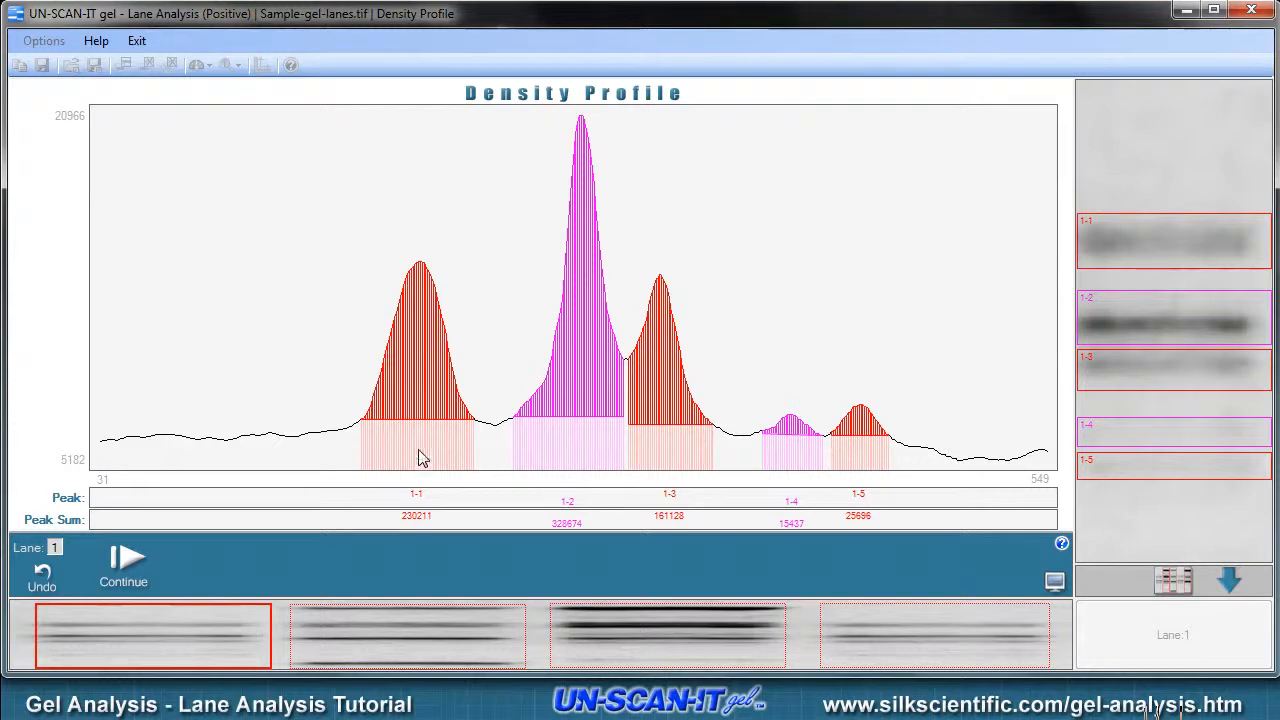
left_click(128, 573)
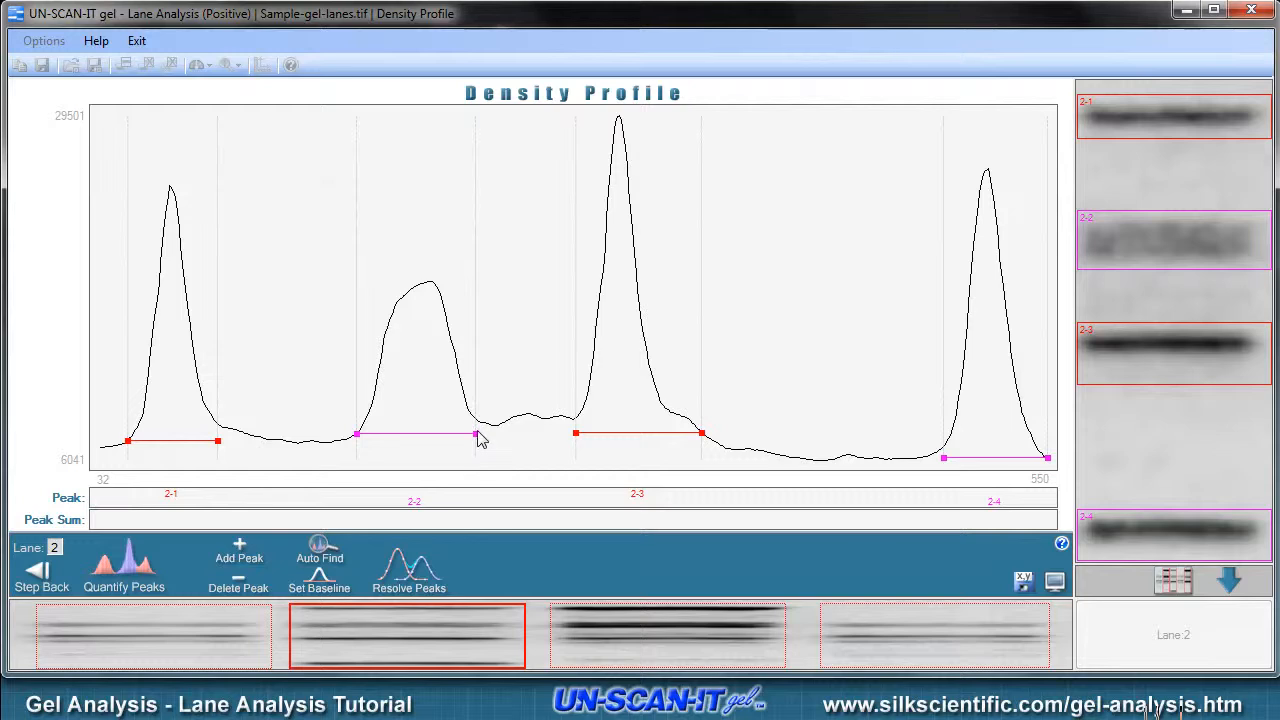
- Fit the end of peak 2-2's baseline and the start of peak 2-3's to the curve, then quantify lane 2's peaks and continue
left_click_drag(477, 437, 495, 428)
left_click(576, 433)
left_click_drag(576, 433, 577, 423)
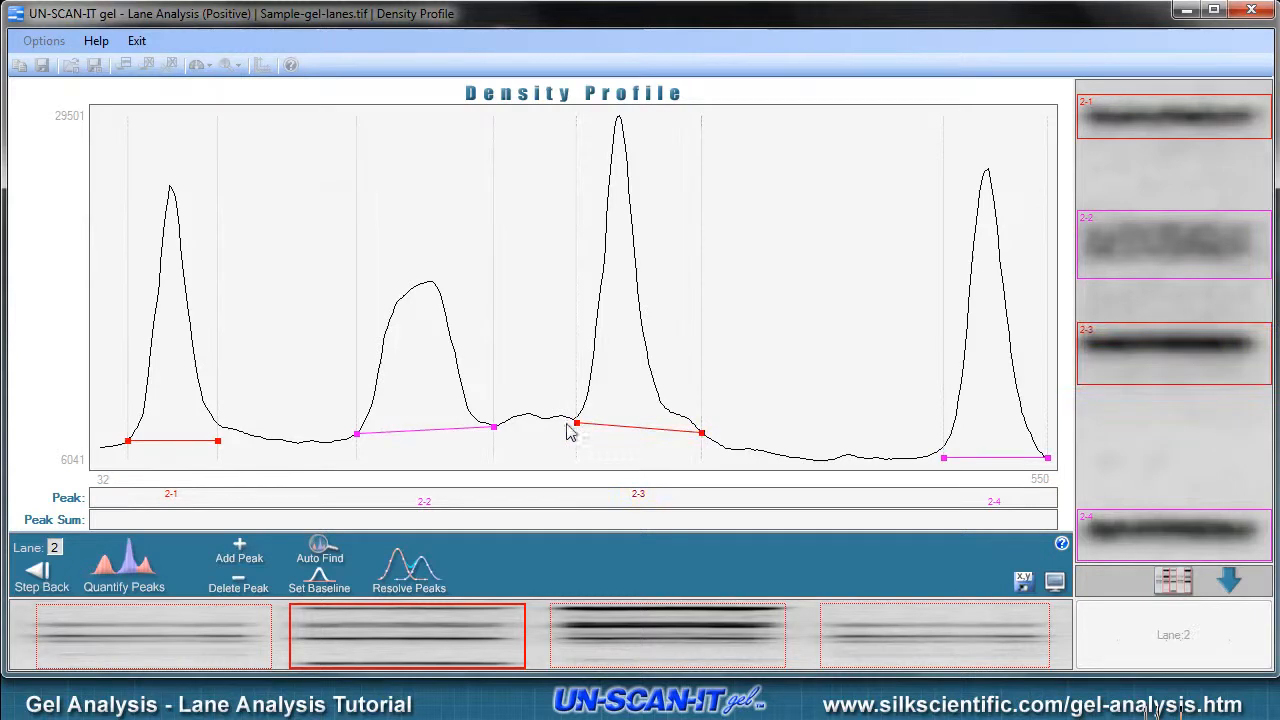
left_click(145, 567)
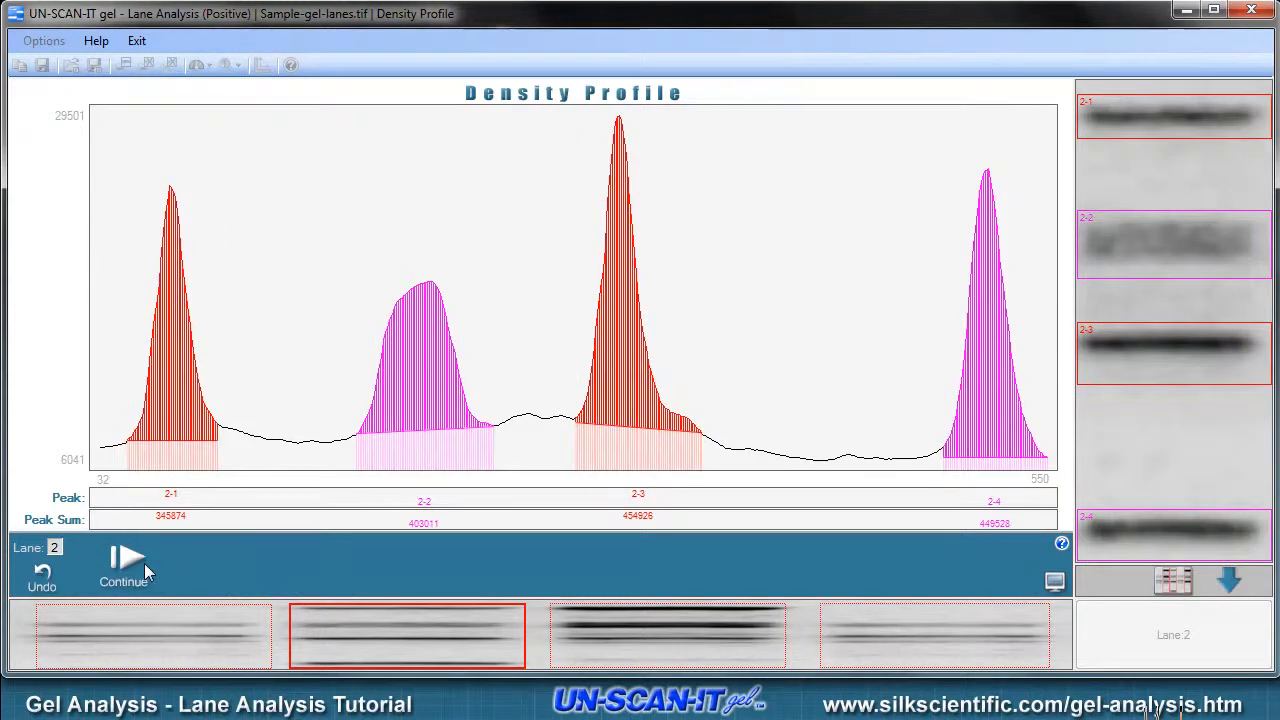
left_click(144, 563)
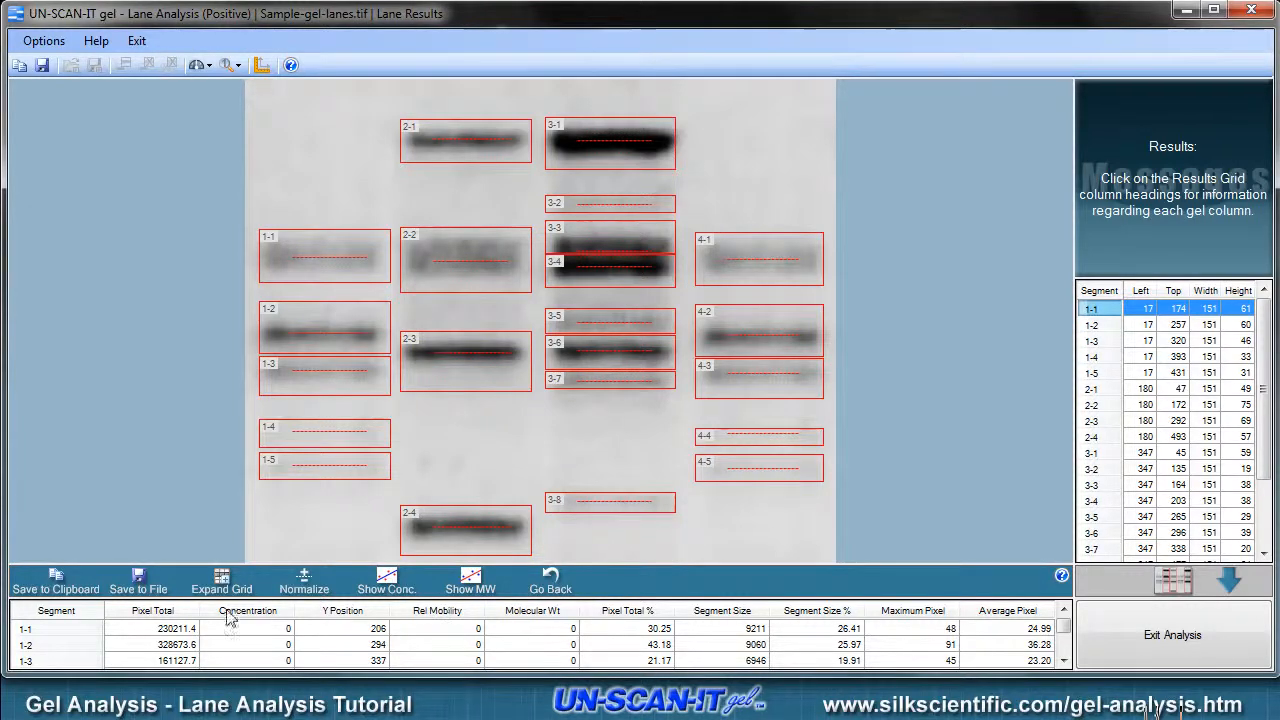
- Read the explanation of the Pixel Total column and view the concentration calibration curve
left_click(188, 621)
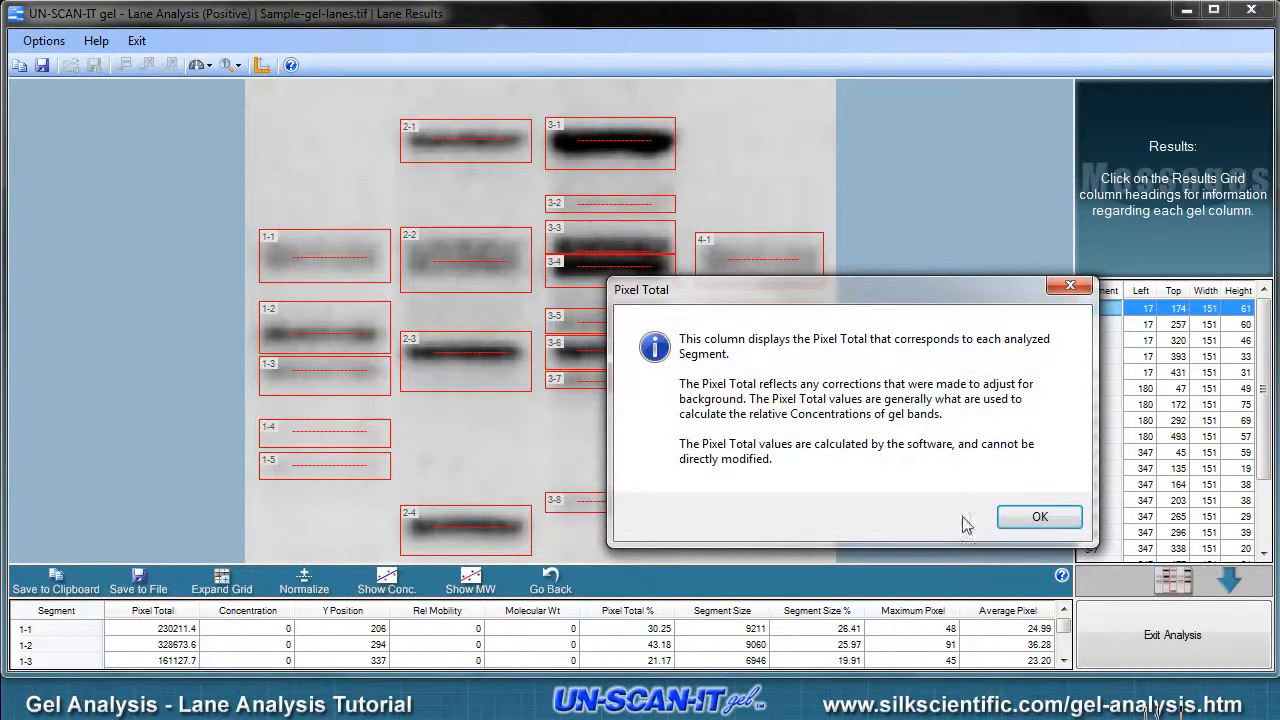
left_click(1036, 517)
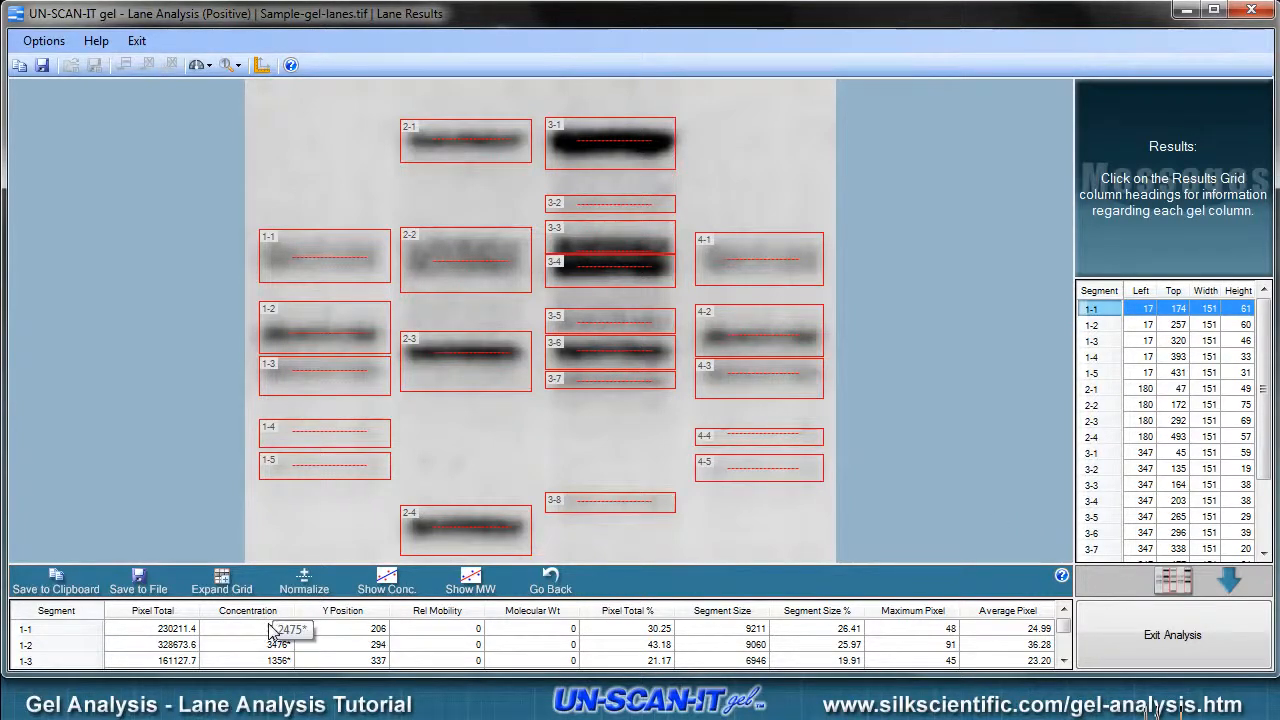
left_click(385, 579)
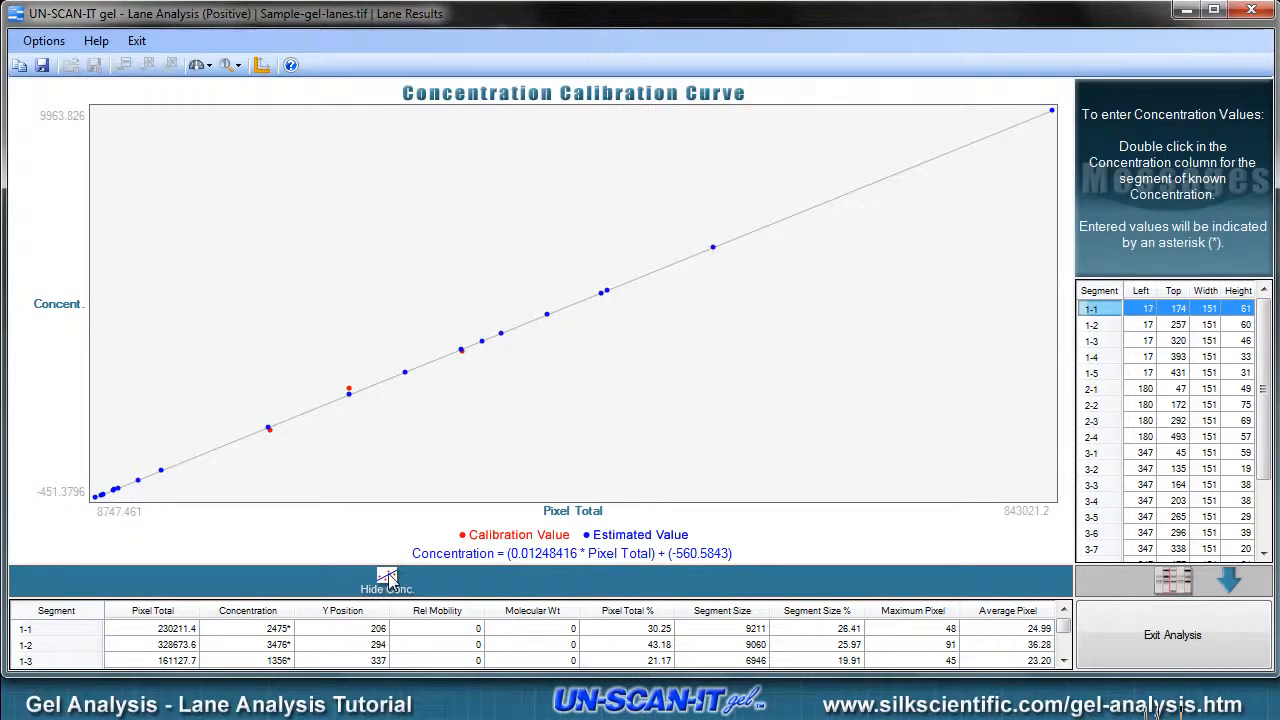
left_click(386, 580)
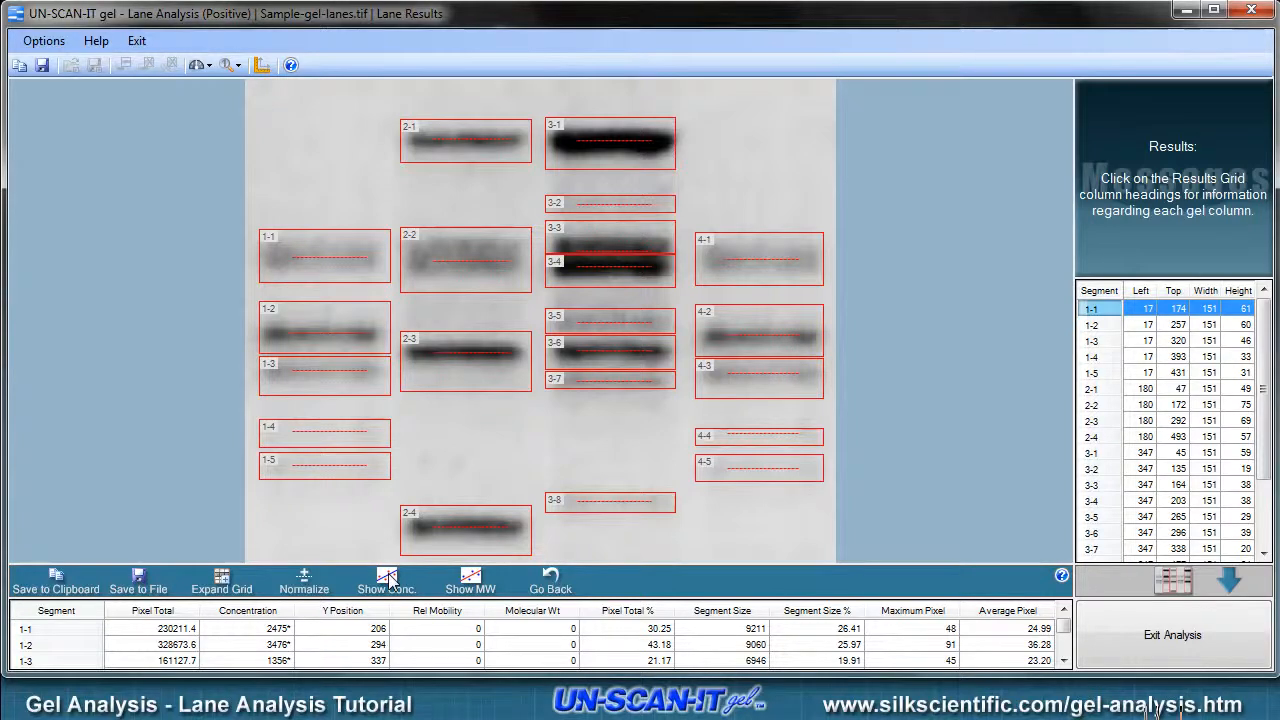
- Copy the Pixel Total, Concentration and Y Position results and paste them into the blank Book1 spreadsheet starting at cell A1
left_click(70, 586)
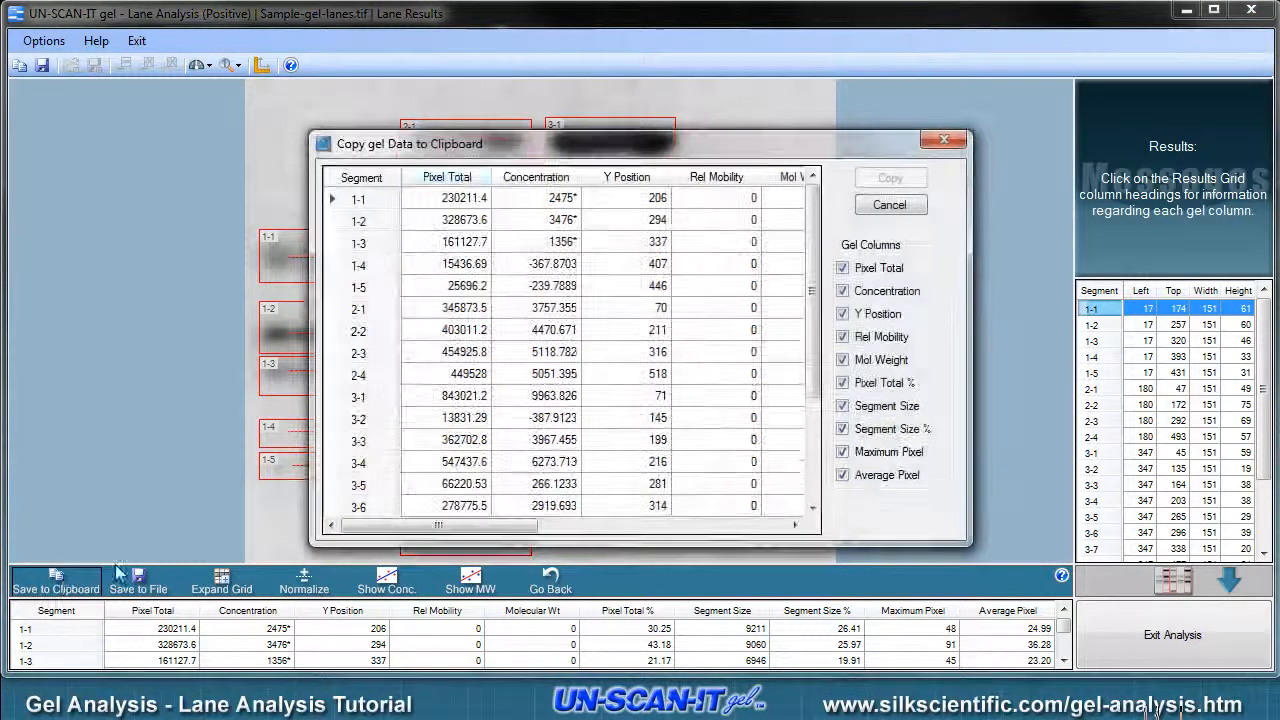
left_click_drag(447, 177, 630, 177)
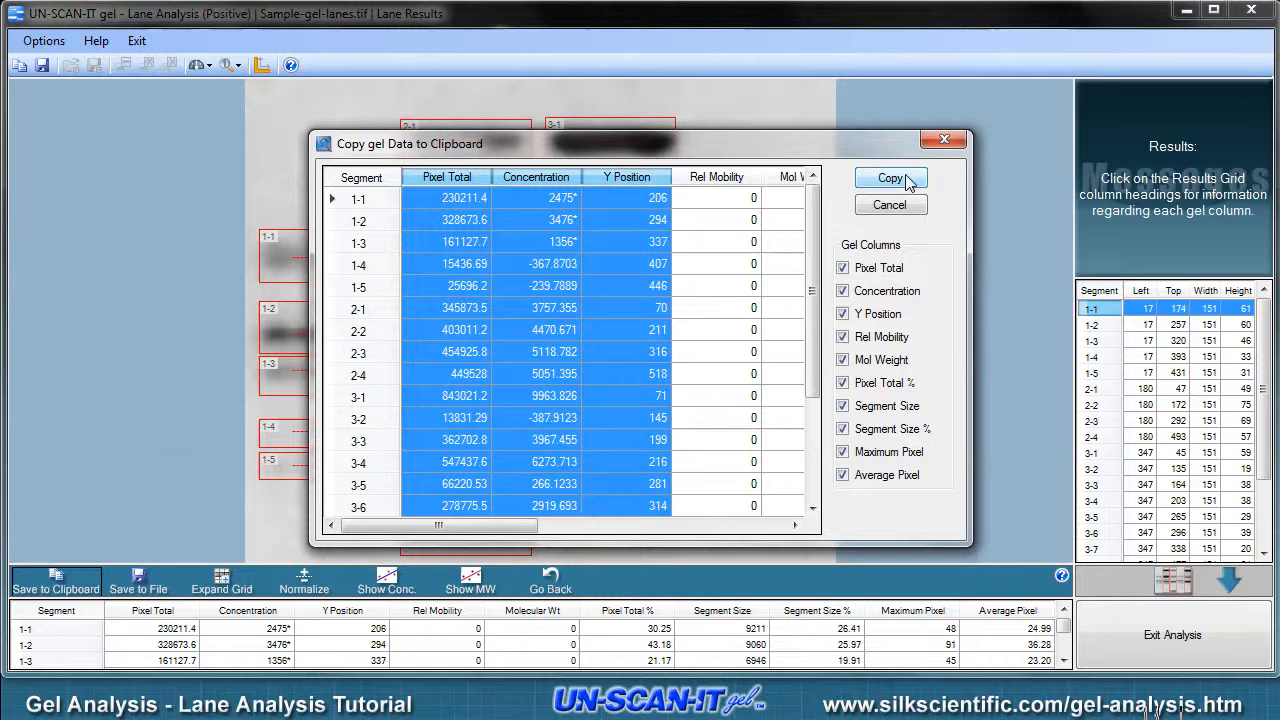
left_click(891, 178)
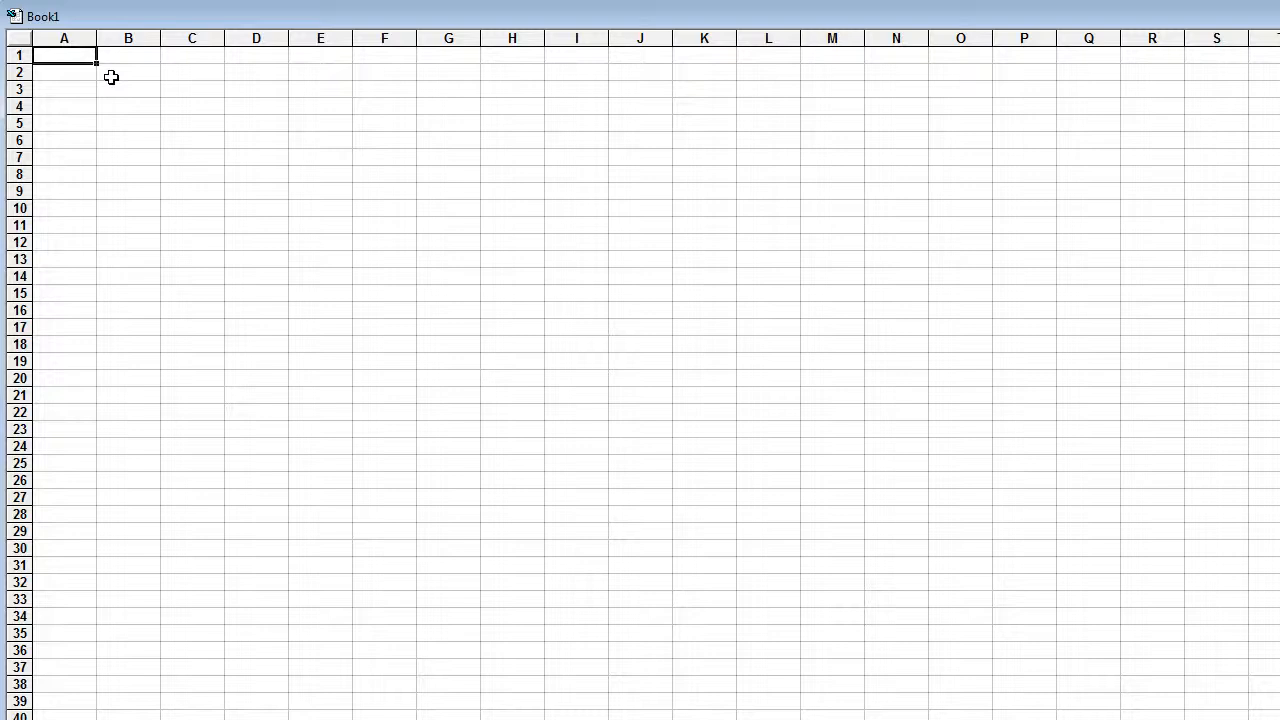
key("ctrl+v")
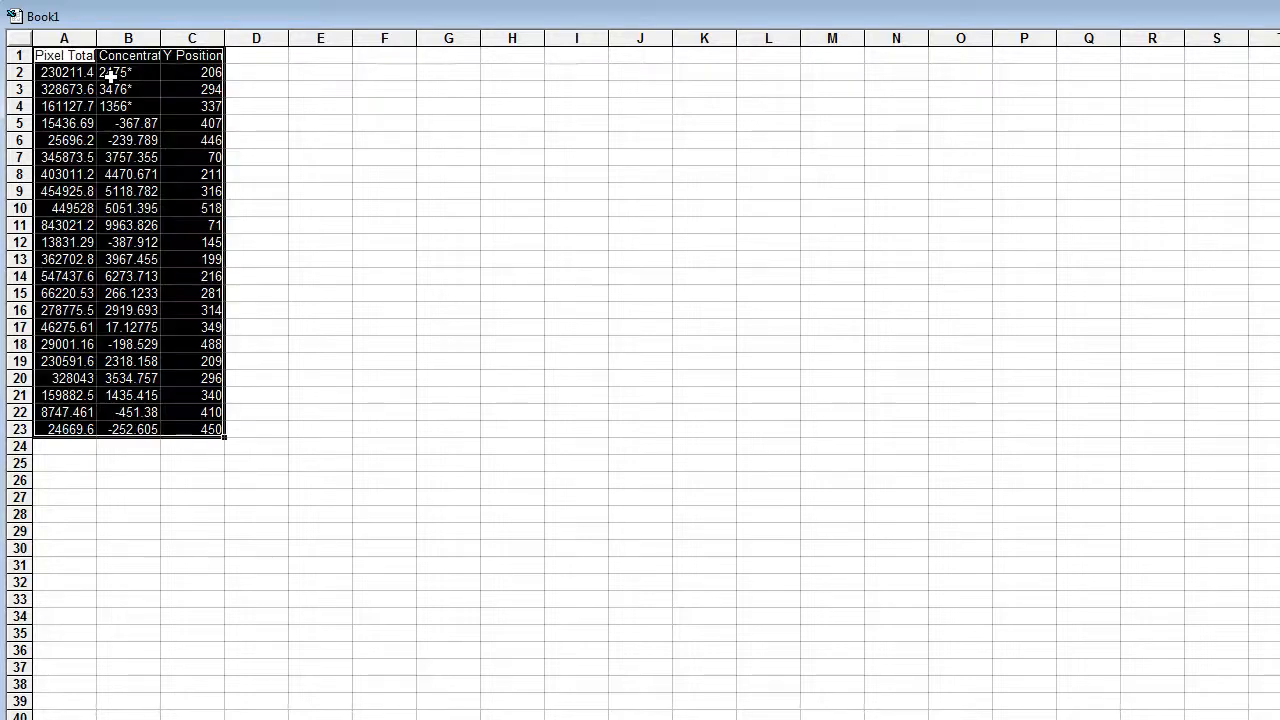